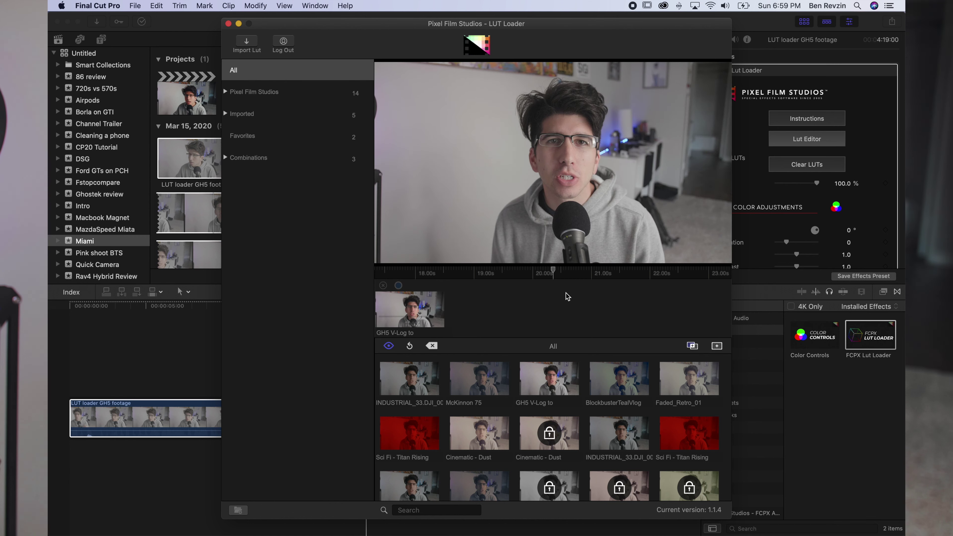
Step: Stack INDUSTRIAL_33.DJI_001 and McKinnon 75 after GH5 V-Log, adjust McKinnon's mix, and preview around 21 s
click(417, 387)
click(487, 317)
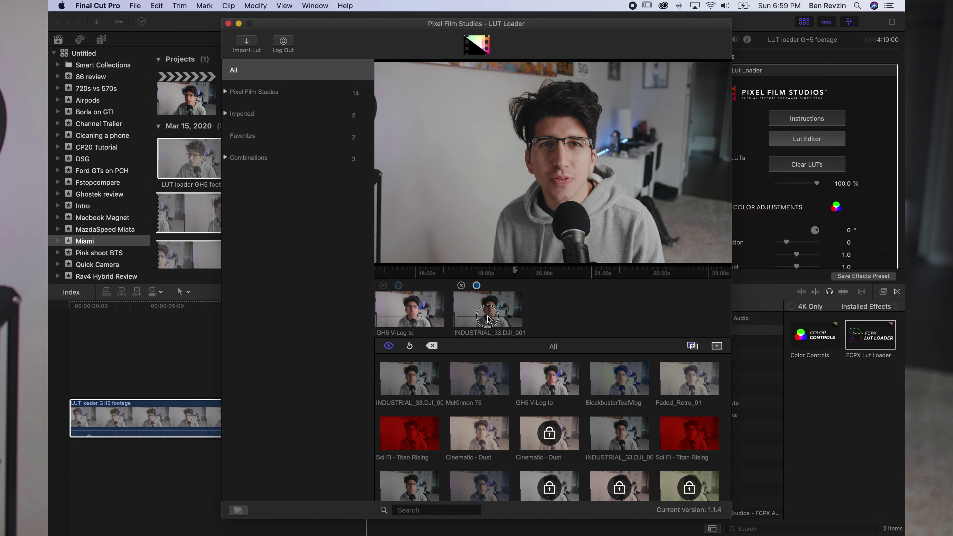
click(479, 373)
click(555, 319)
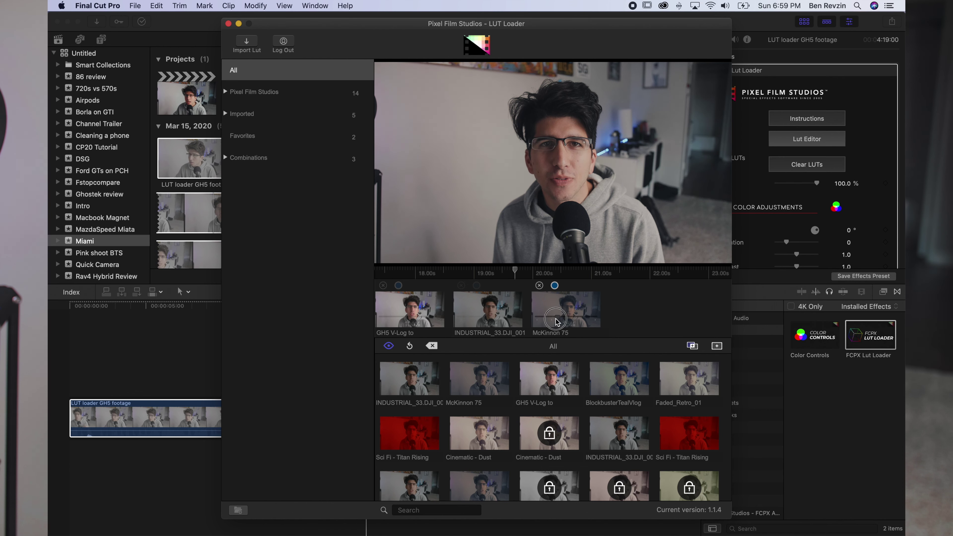
drag(537, 272, 666, 272)
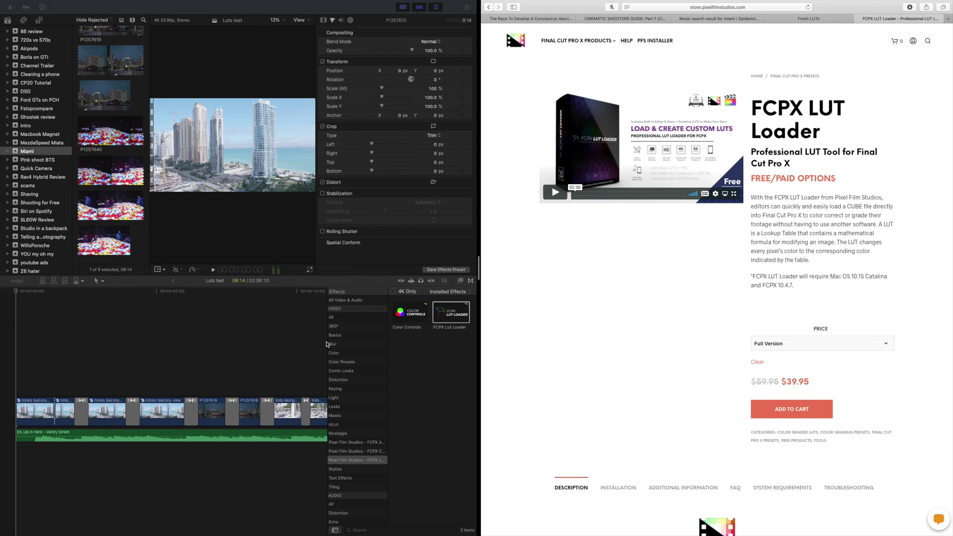
Step: Bring Final Cut Pro to the front and zoom its window to fill the screen
click(233, 354)
mouse_move(49, 3)
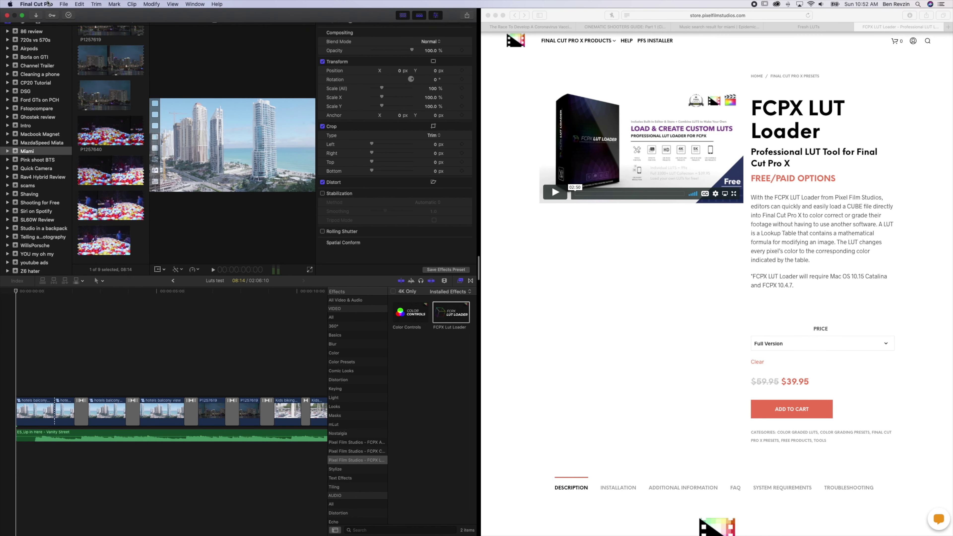
click(23, 16)
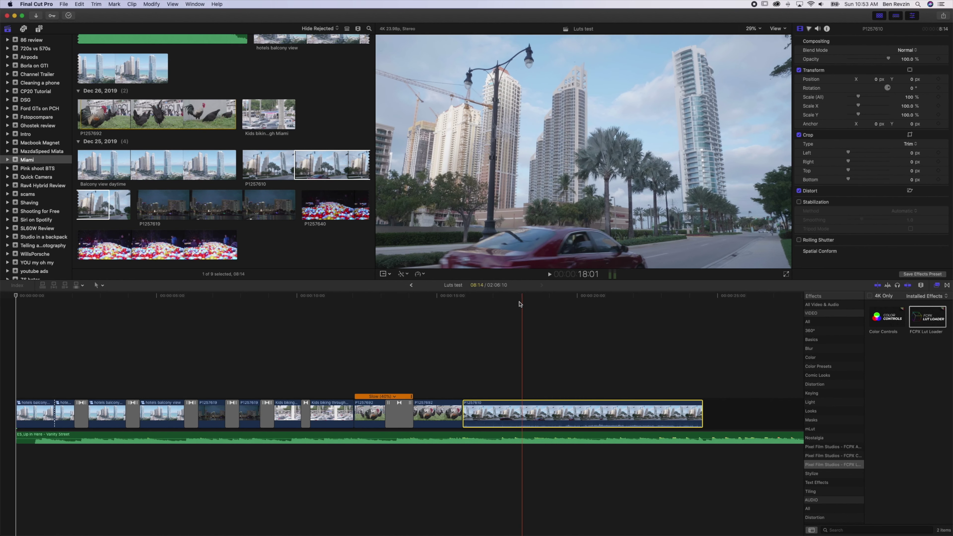
Step: Apply FCPX Lut Loader to clip P1257610 and preview it at the street shot around 21:11
drag(520, 303, 619, 304)
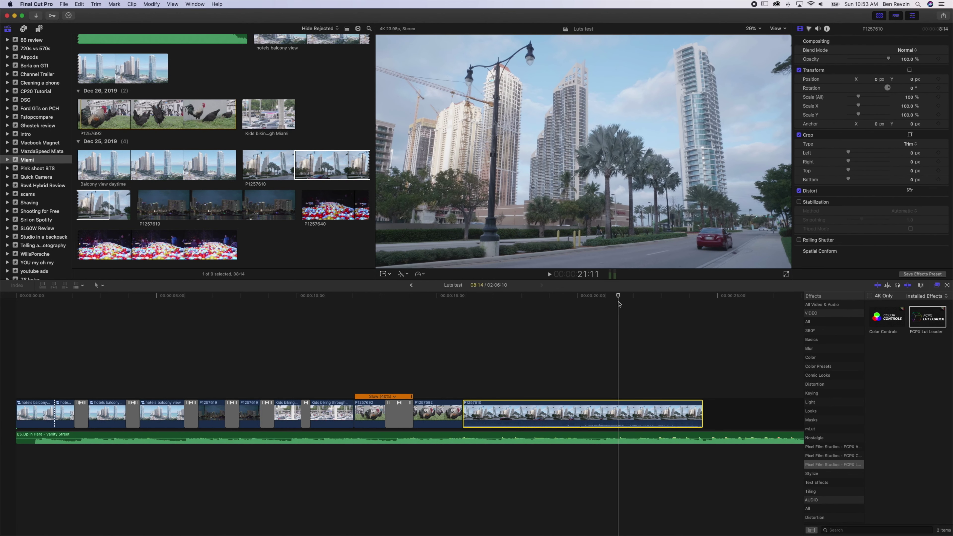
double_click(936, 323)
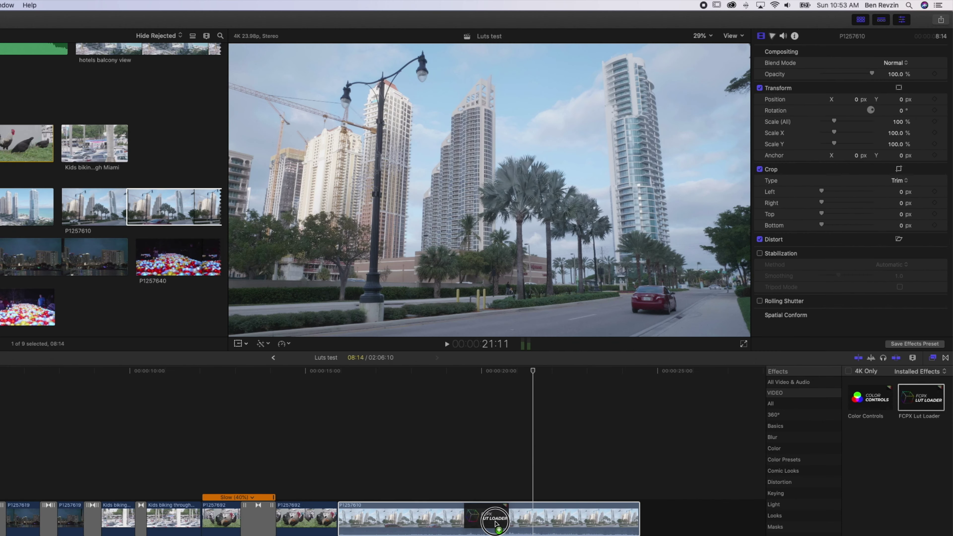
drag(484, 387, 537, 387)
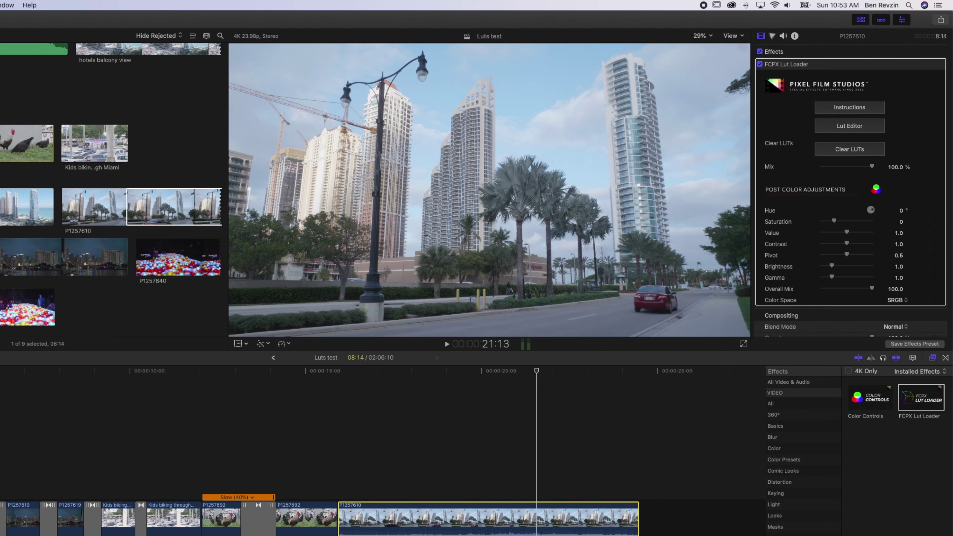
Step: Lengthen the Grade adjustment clip to cover more footage and apply FCPX Lut Loader to it
key(alt+super+1)
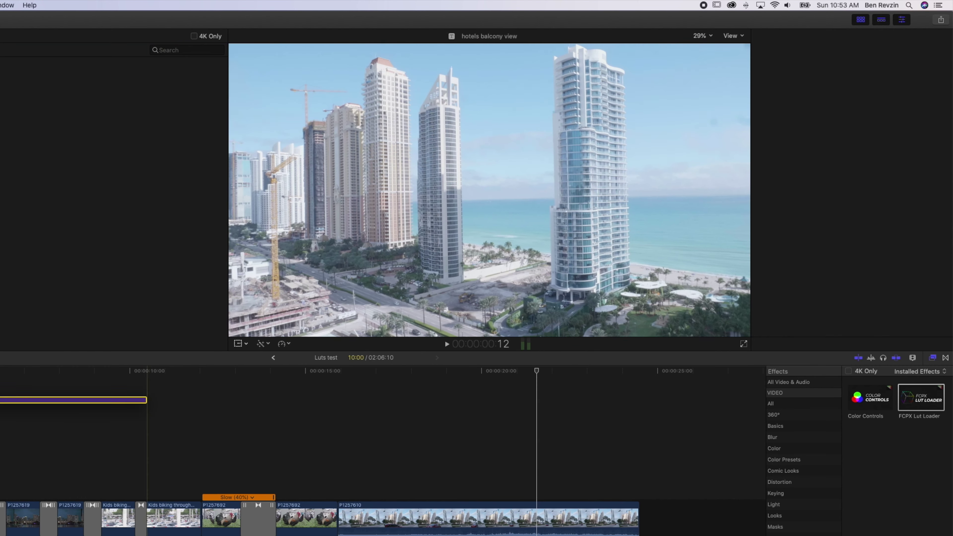
click(113, 492)
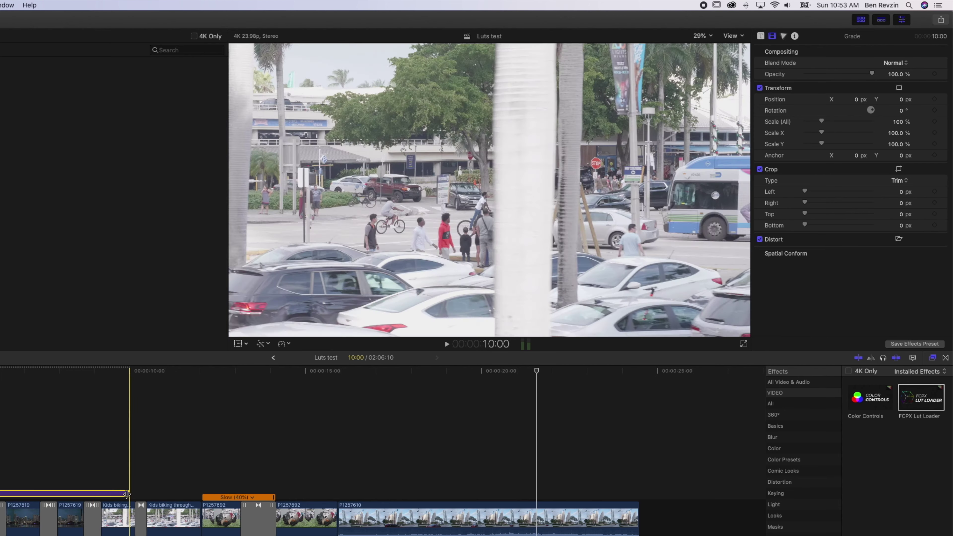
drag(129, 493, 639, 511)
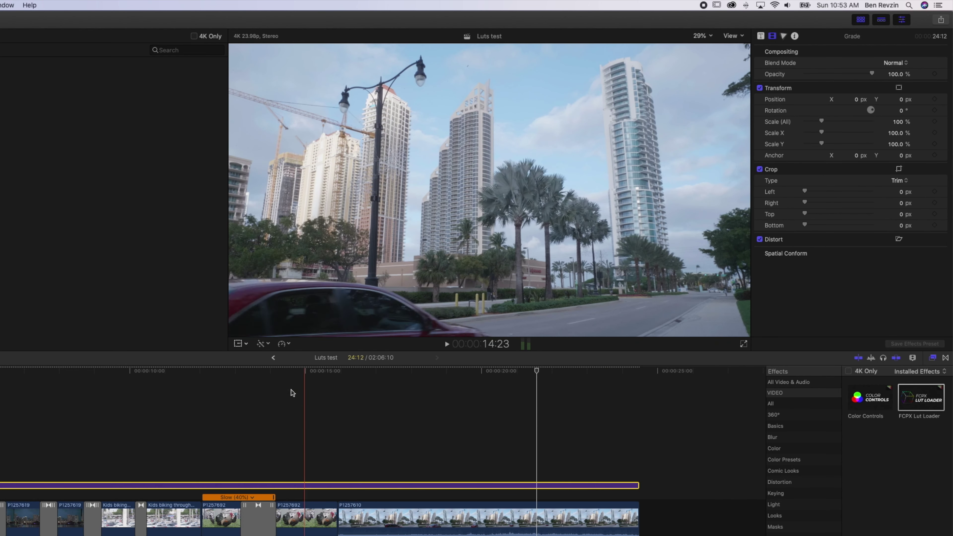
drag(266, 367, 135, 371)
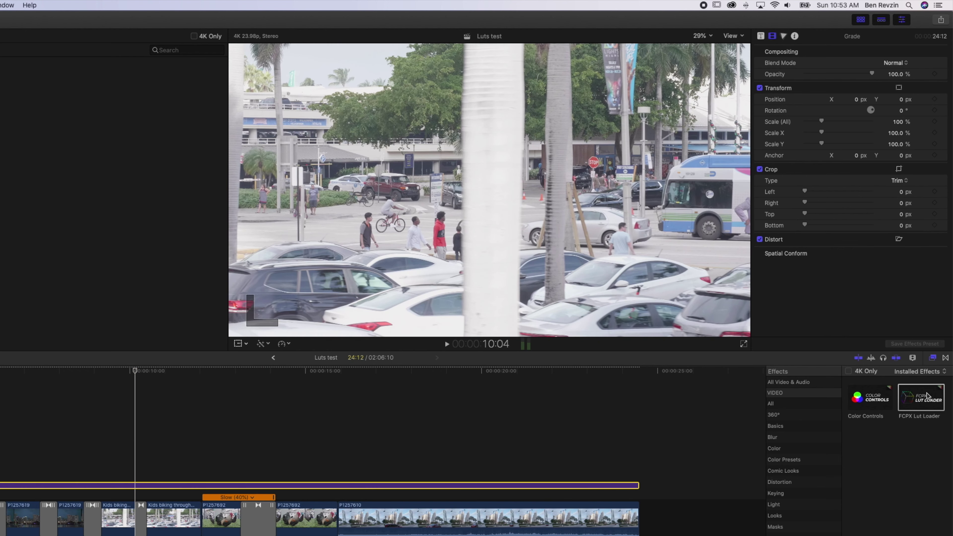
drag(927, 396, 195, 486)
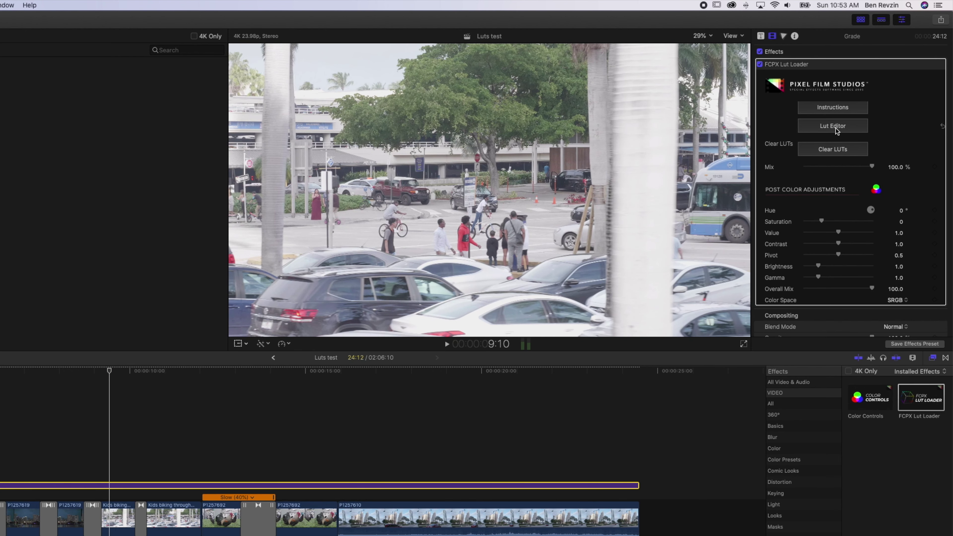
click(835, 128)
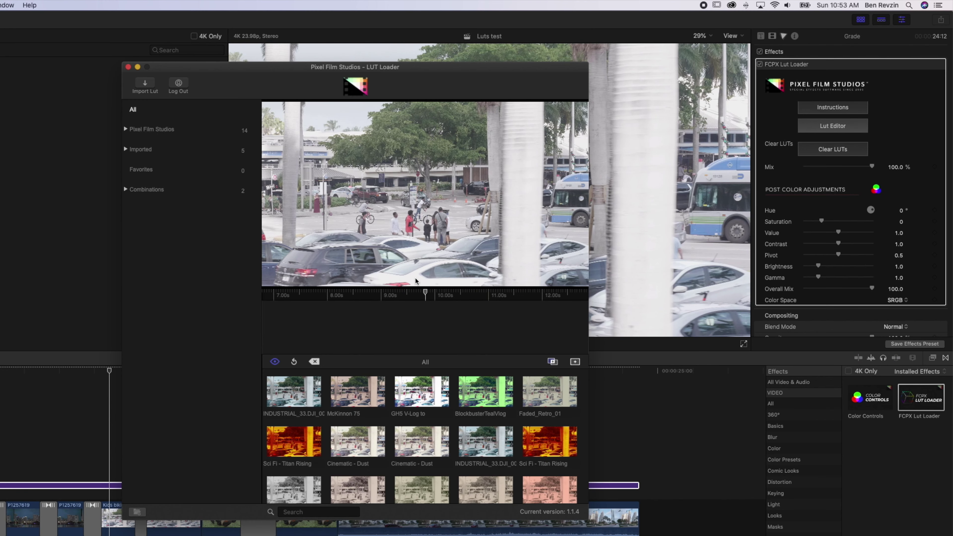
Step: Scrub the LUT Loader preview from about 7 seconds forward through the street scene
click(280, 292)
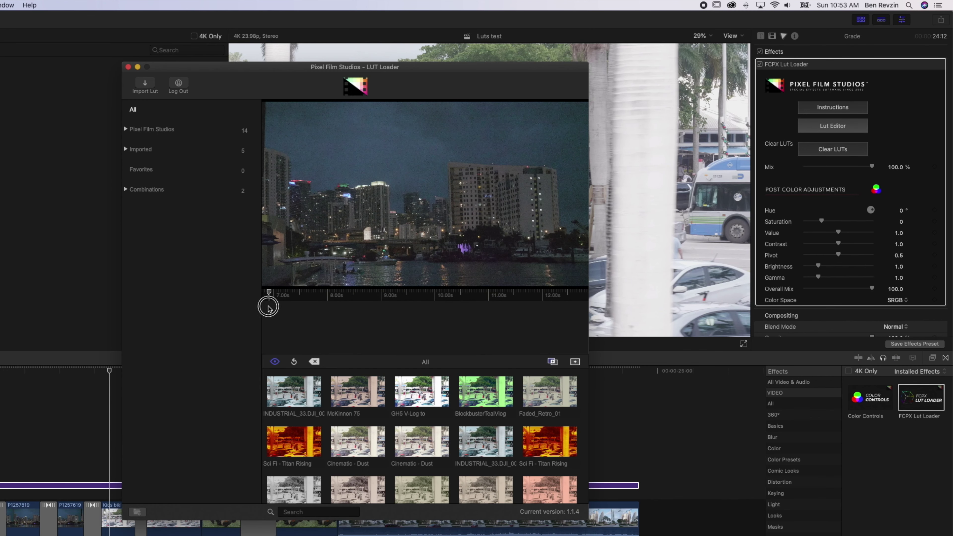
drag(393, 306, 412, 291)
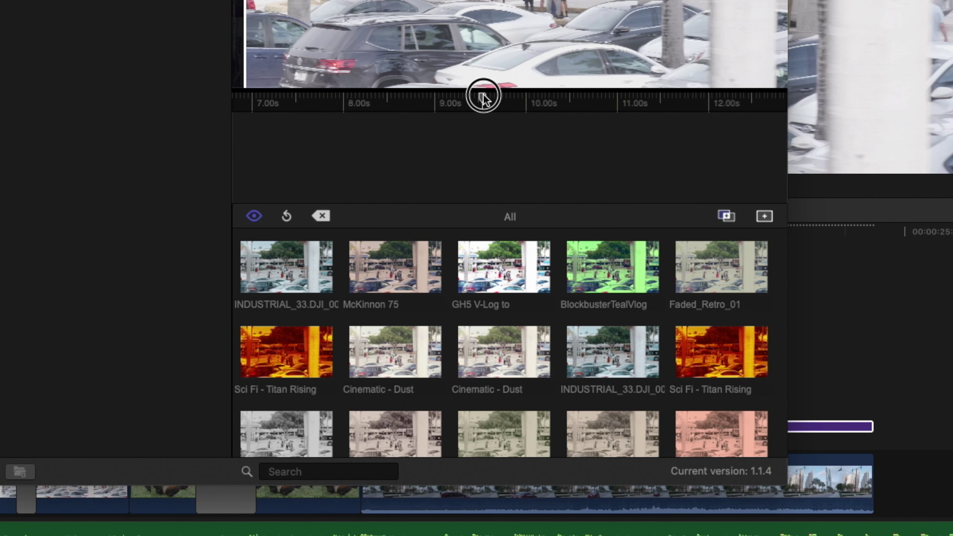
drag(482, 94, 490, 93)
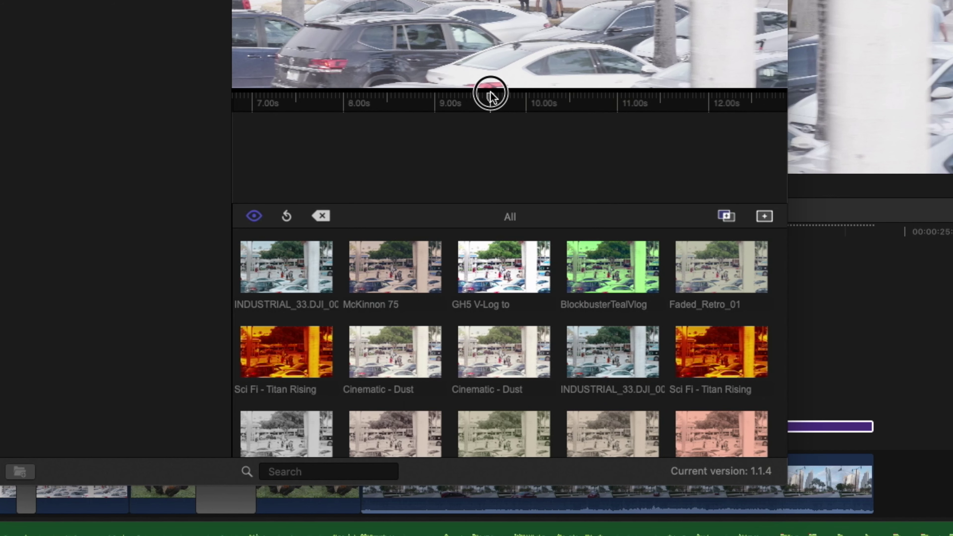
Step: Try McKinnon 75 and GH5 V-Log in the stack, removing each again, leaving INDUSTRIAL
click(394, 268)
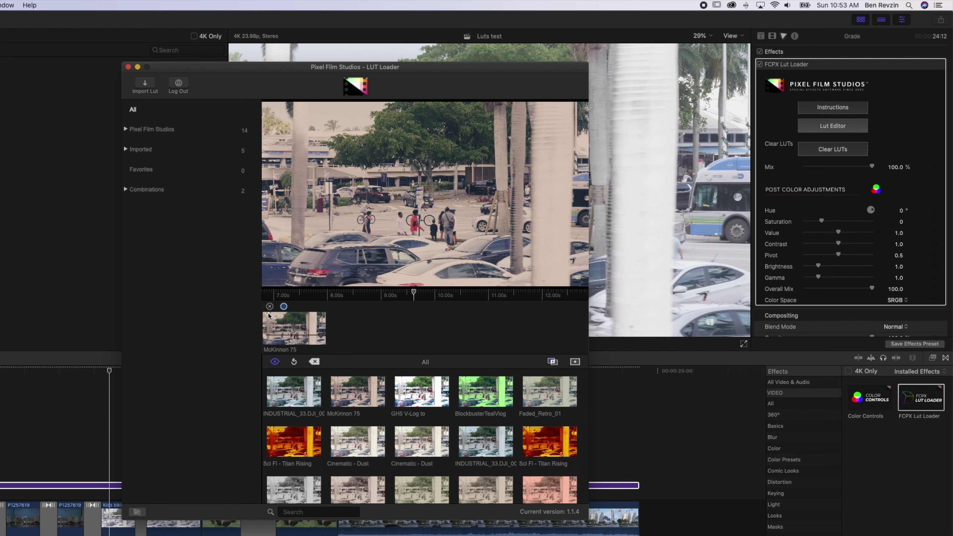
click(269, 306)
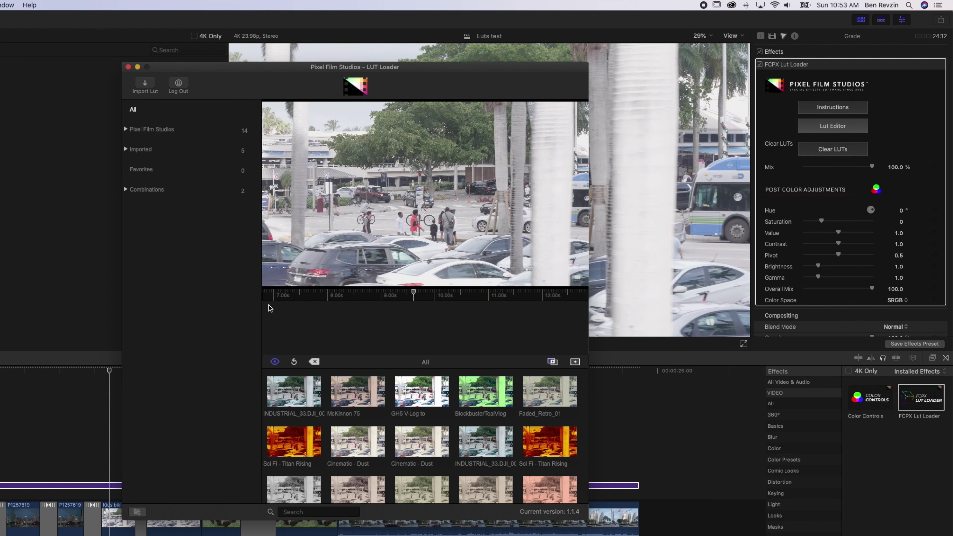
scroll(355, 421, down, 5)
scroll(360, 419, up, 5)
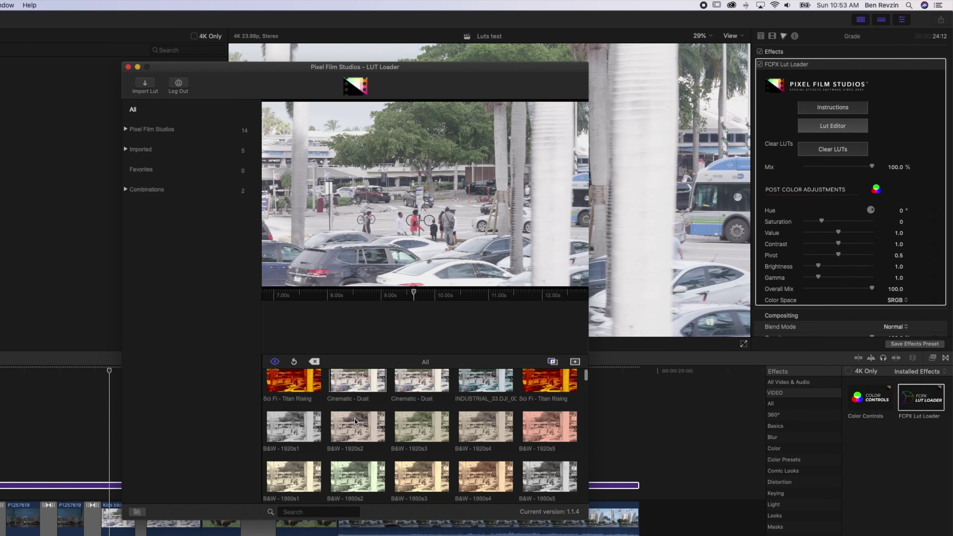
click(408, 396)
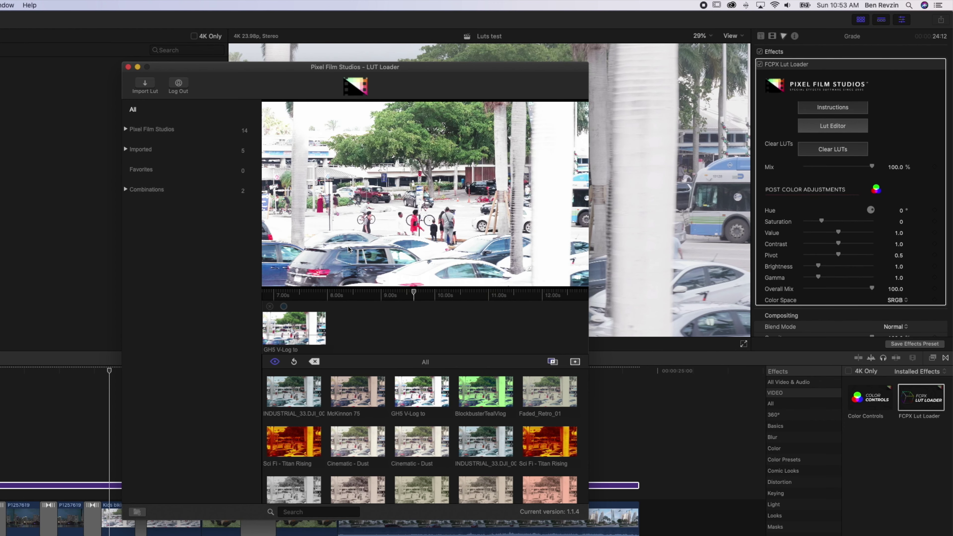
click(270, 306)
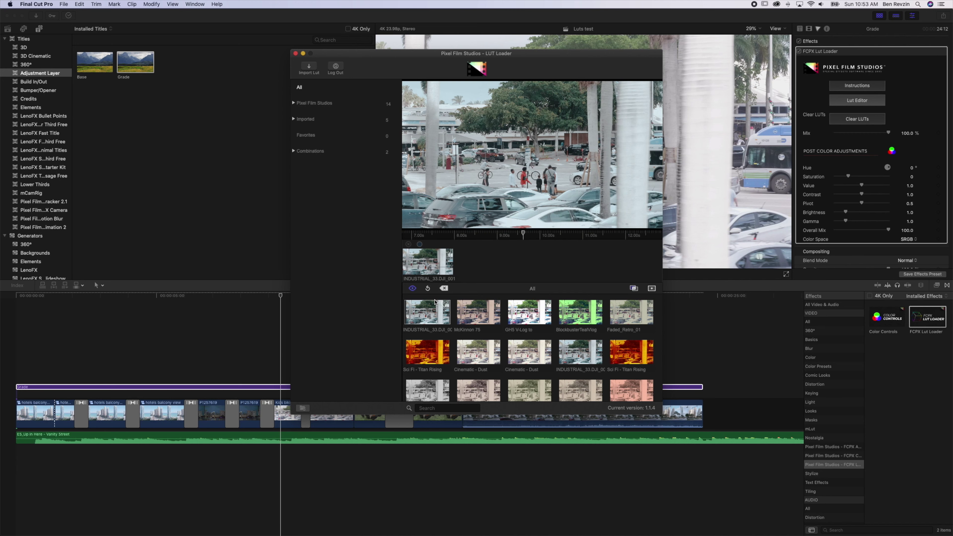
drag(525, 237, 535, 235)
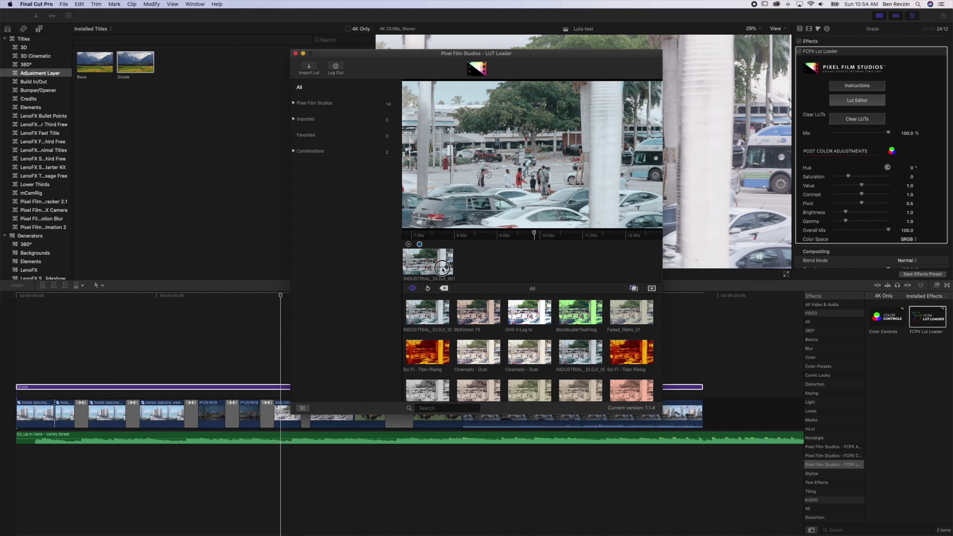
Step: Toggle the INDUSTRIAL LUT off and on repeatedly to compare the preview
click(478, 266)
click(425, 267)
click(473, 270)
click(434, 269)
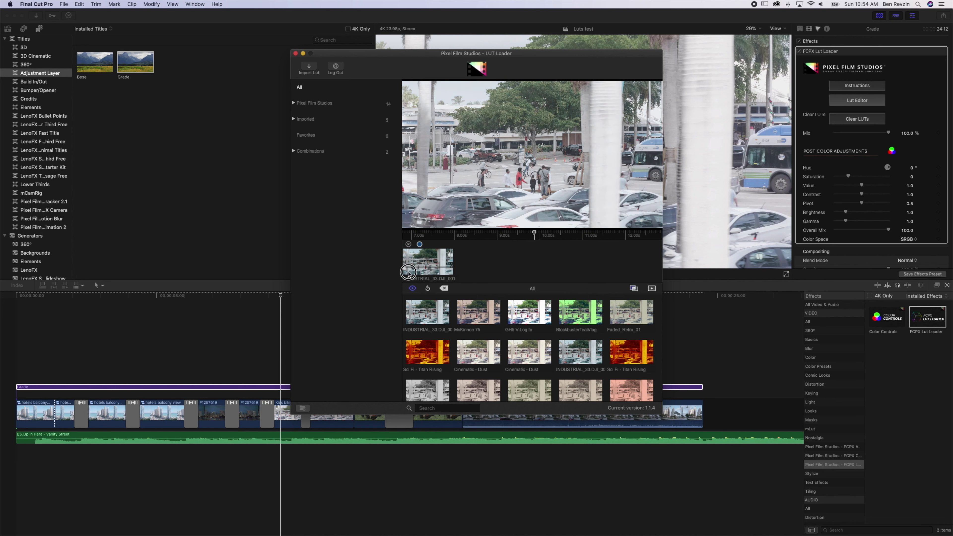
click(447, 271)
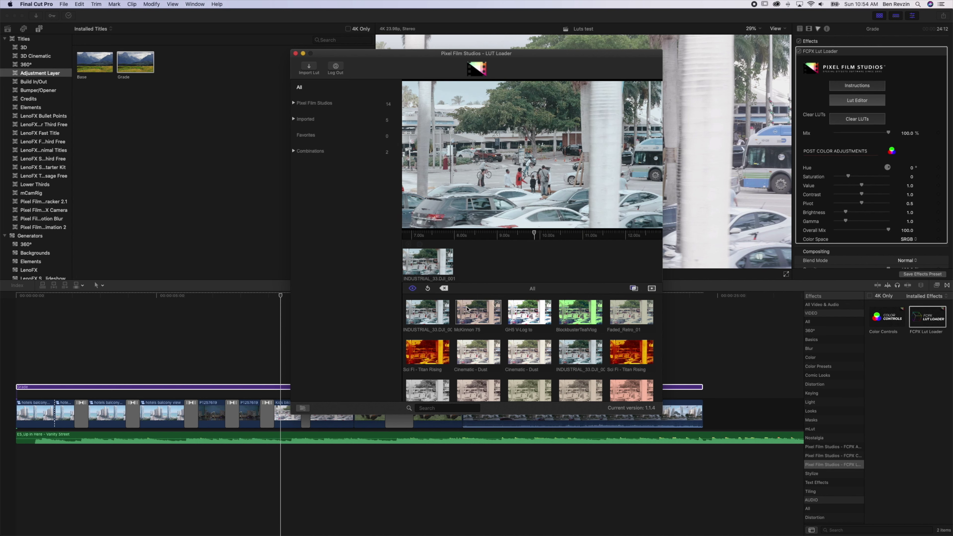
Step: Stack McKinnon 75 after INDUSTRIAL and toggle it to compare before and after
click(480, 312)
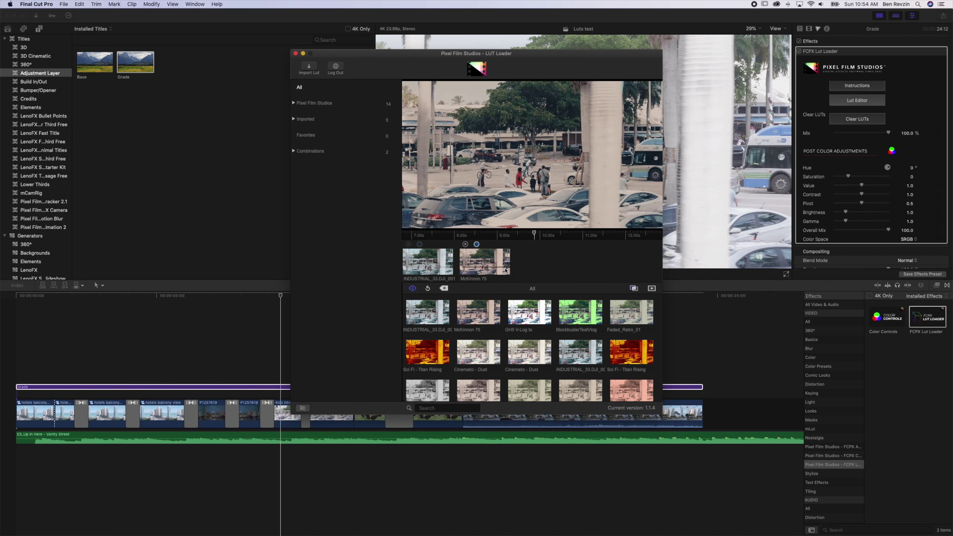
click(486, 268)
click(493, 270)
click(472, 271)
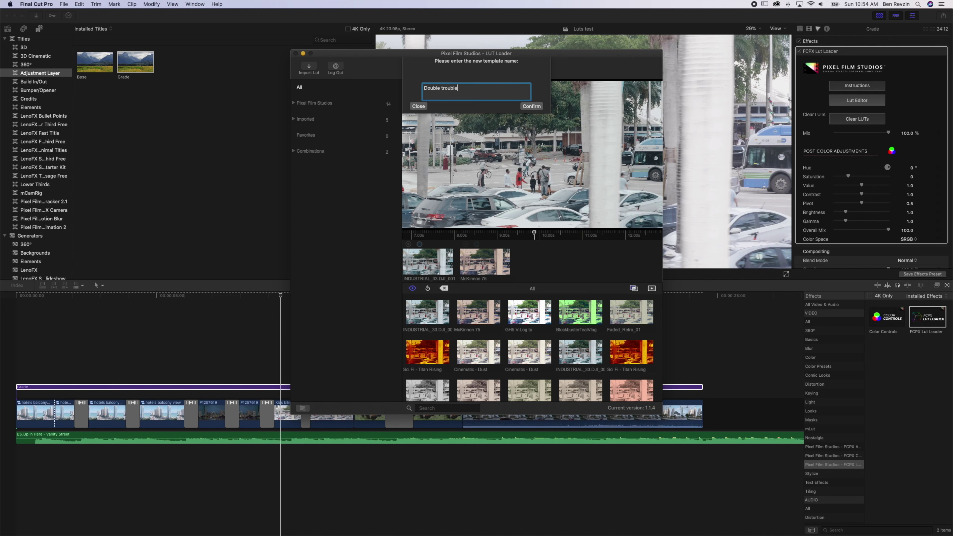
Step: Save the two-LUT stack as the Double trouble combination and reapply it
click(531, 106)
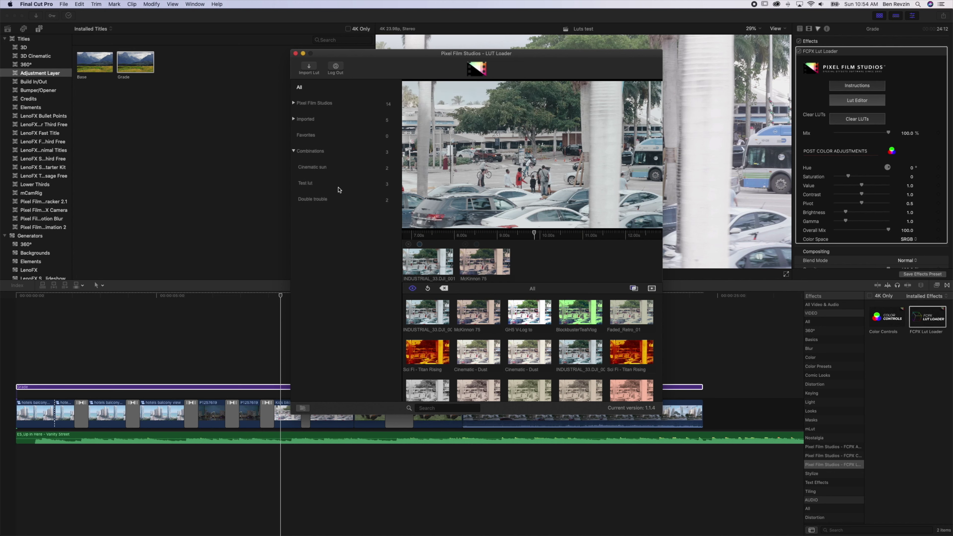
click(354, 200)
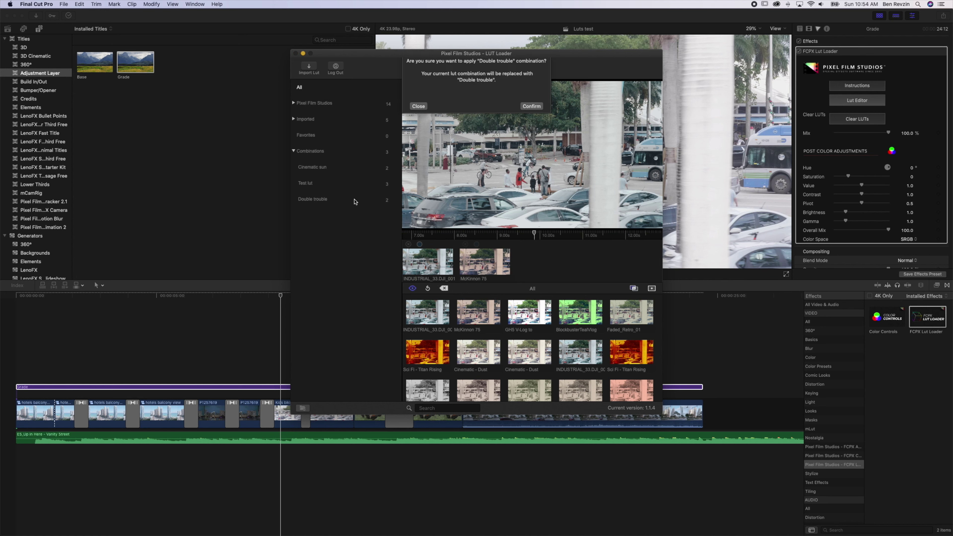
click(537, 107)
click(340, 198)
click(532, 107)
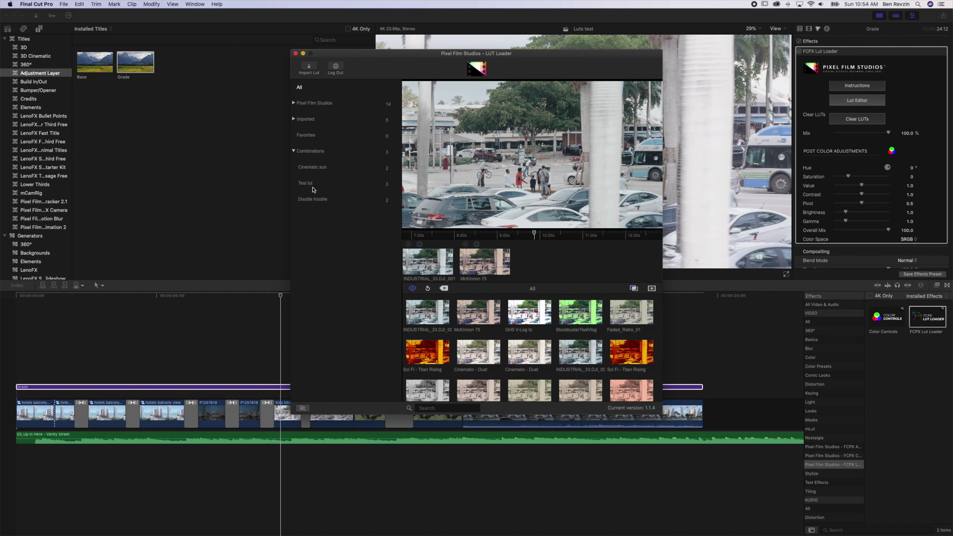
Step: Load the Test lut combination, then the Cinematic sun combination, confirming each replacement
click(306, 183)
click(532, 107)
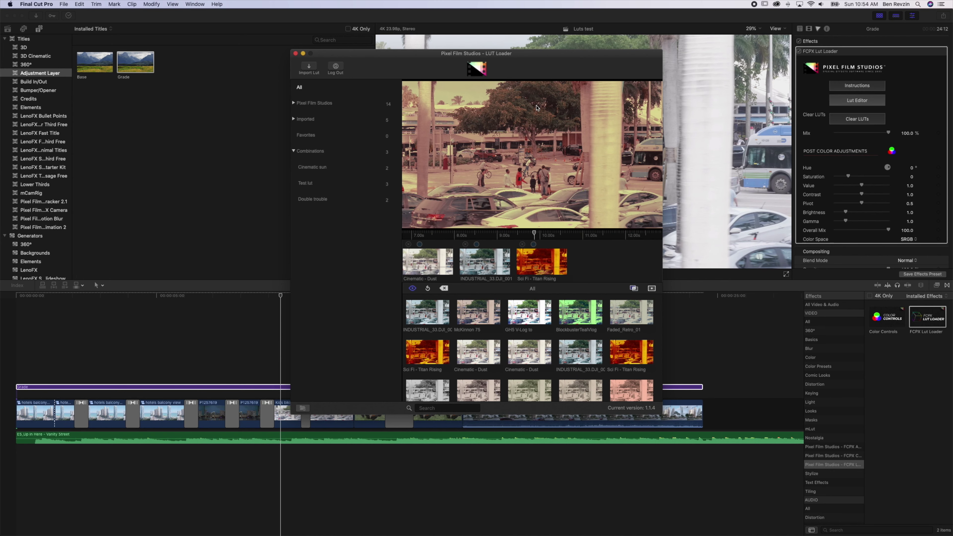
click(327, 170)
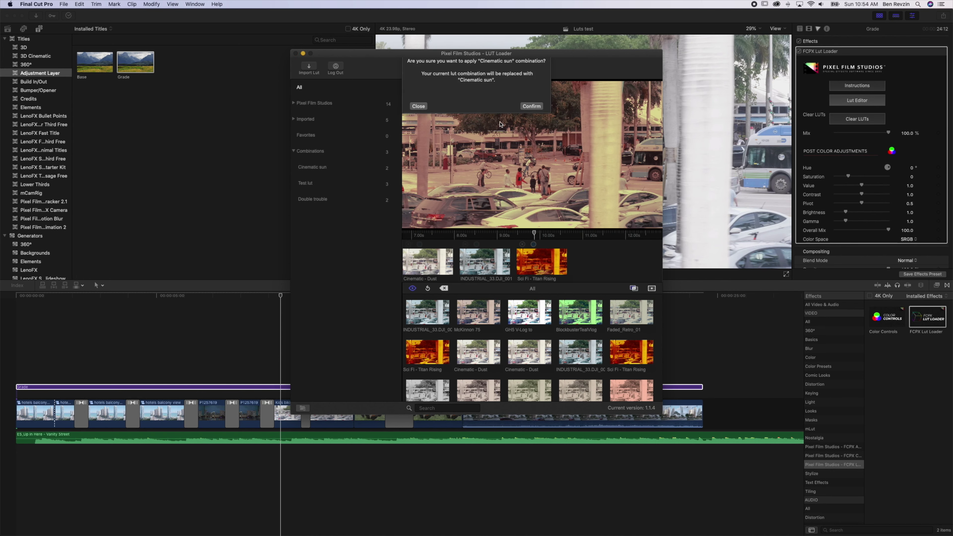
click(531, 107)
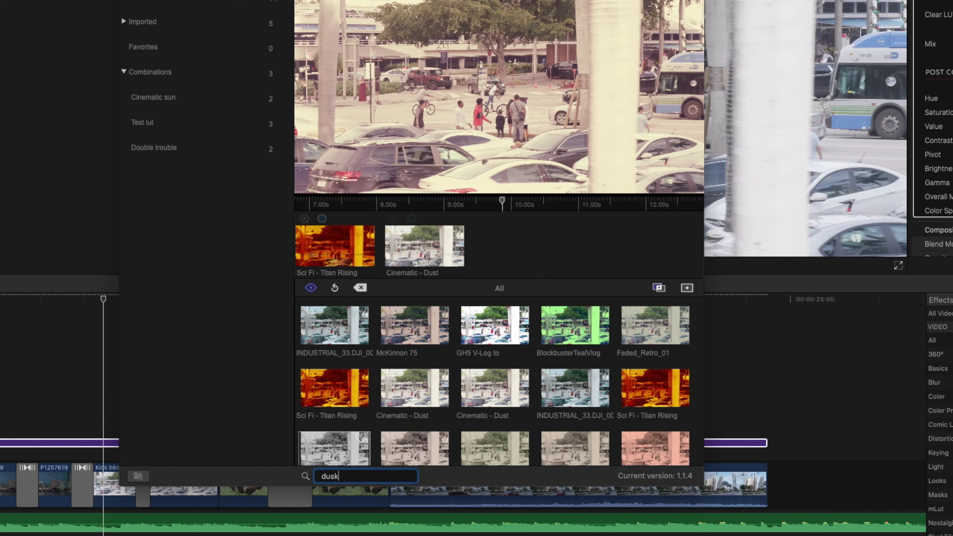
Step: Filter the LUT library for dusk and import BlockbusterTealVlog.cube from disk
key(Return)
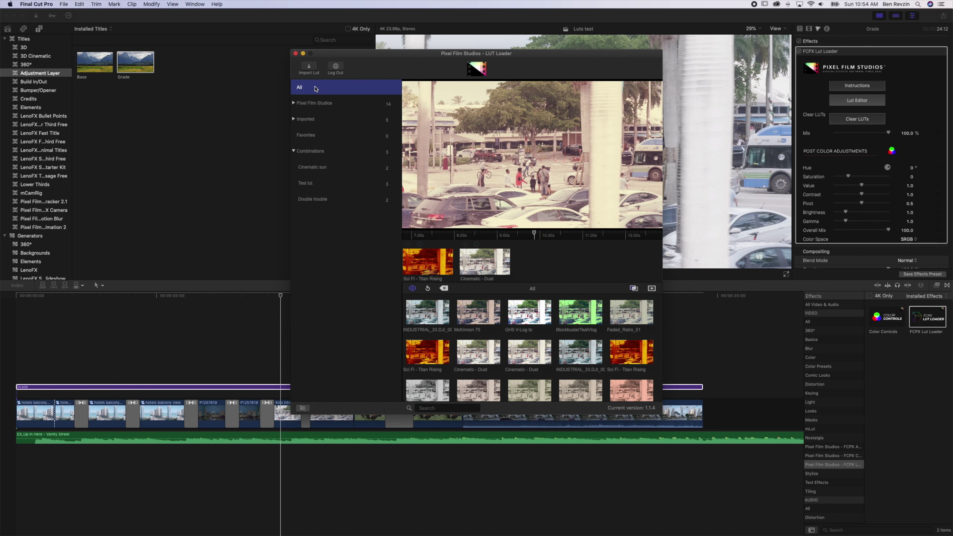
click(309, 68)
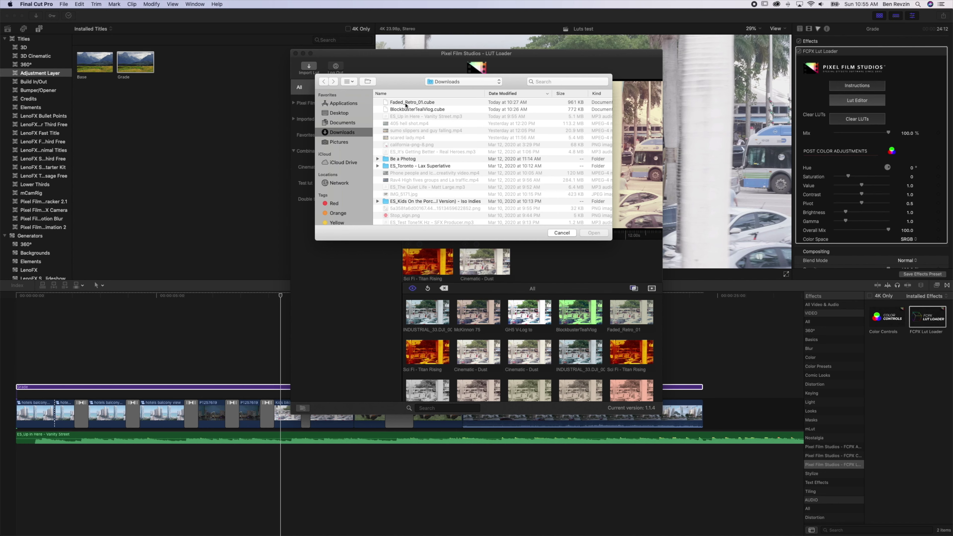
double_click(403, 109)
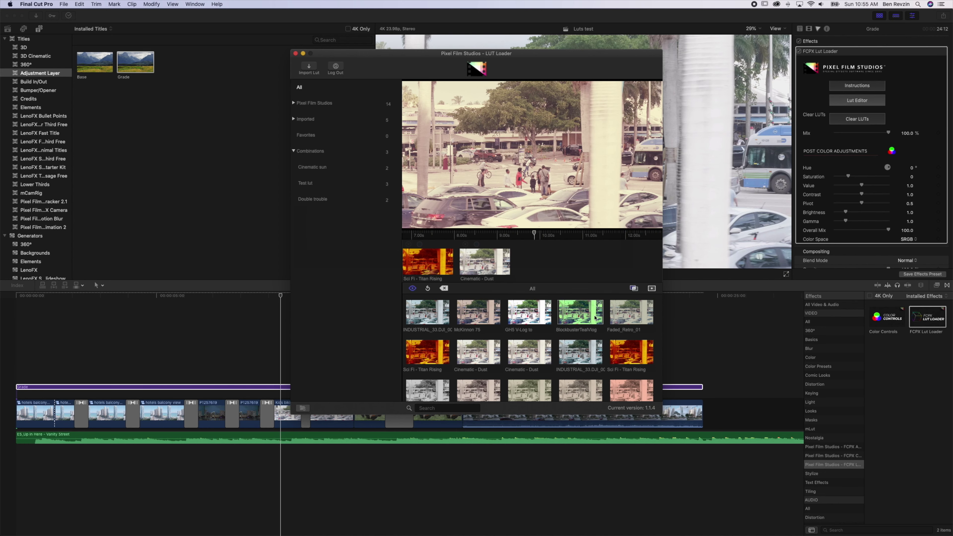
Step: Add BlockbusterTealVlog to the stack and delete Cinematic - Dust and Sci Fi - Titan Rising
click(569, 314)
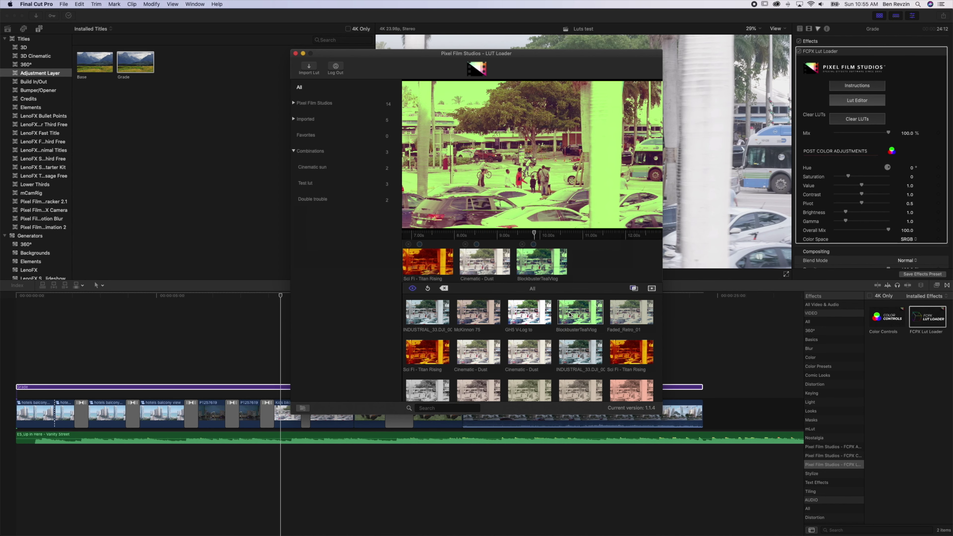
click(465, 244)
click(408, 245)
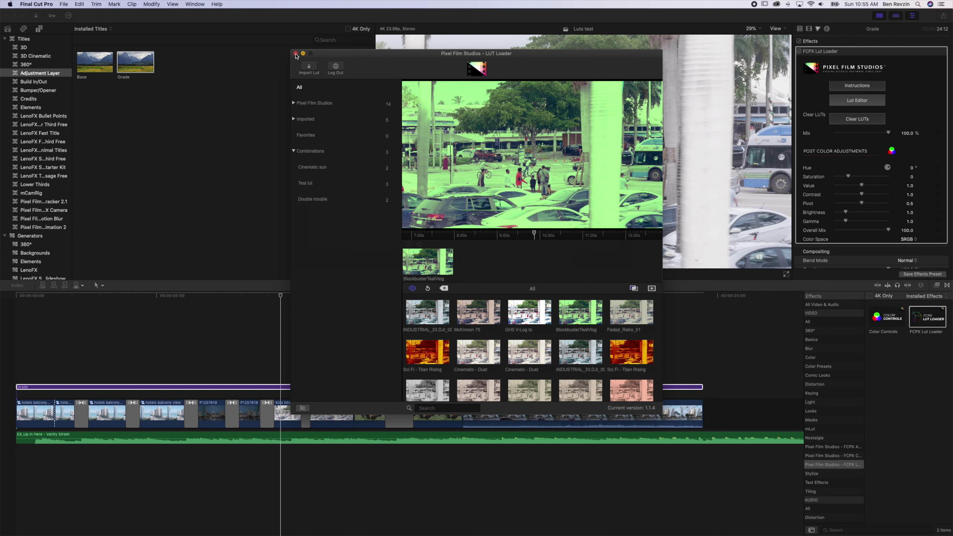
Step: Close LUT Loader, move to the skyscraper and red car shot, and toggle the effect off and on
click(296, 55)
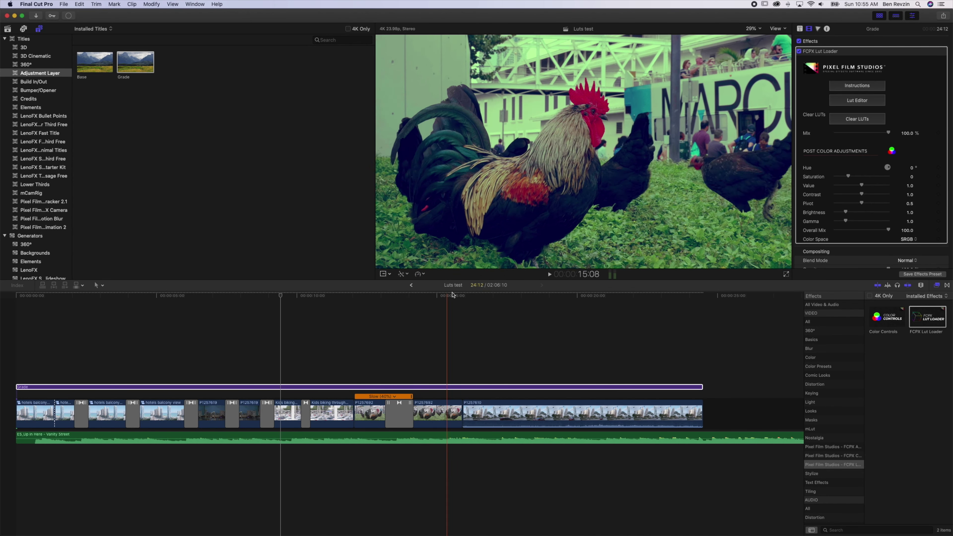
click(493, 295)
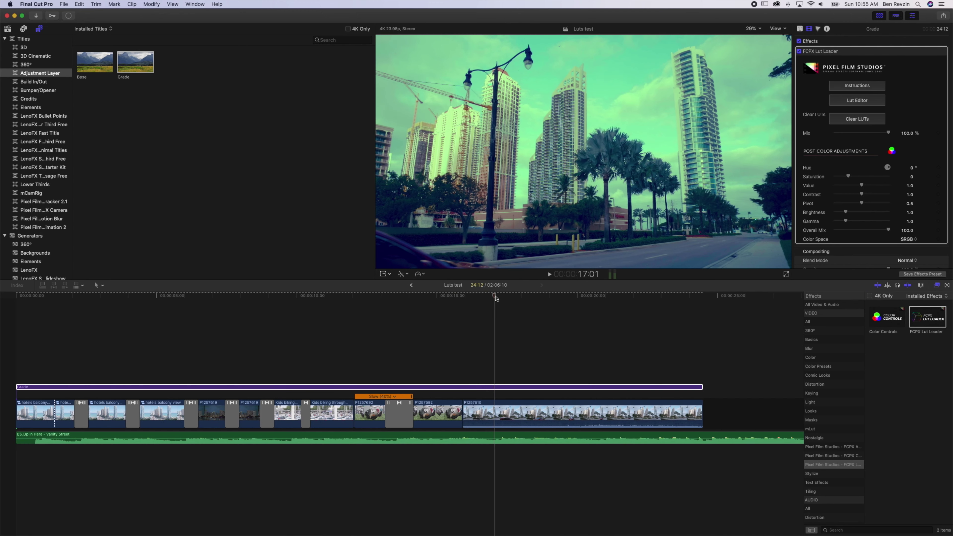
click(548, 297)
click(799, 51)
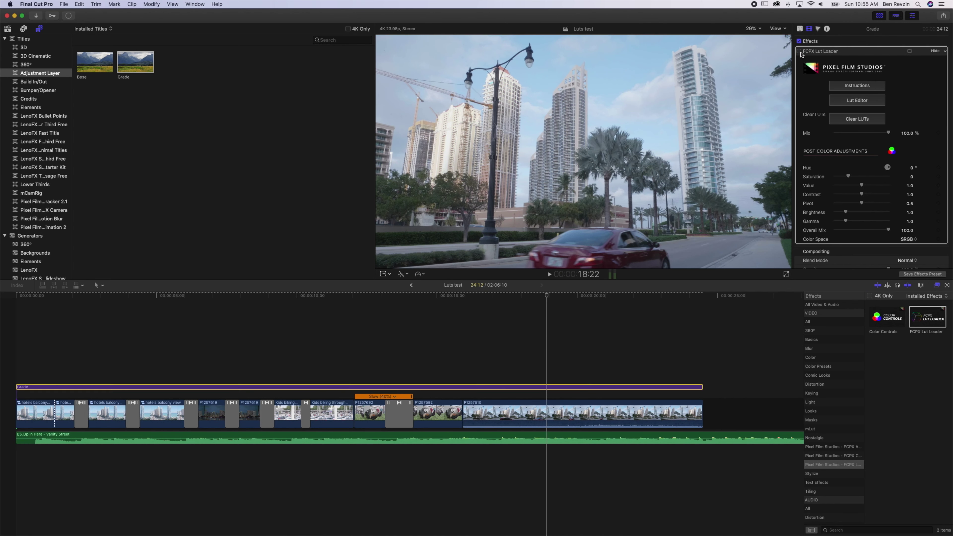
click(800, 51)
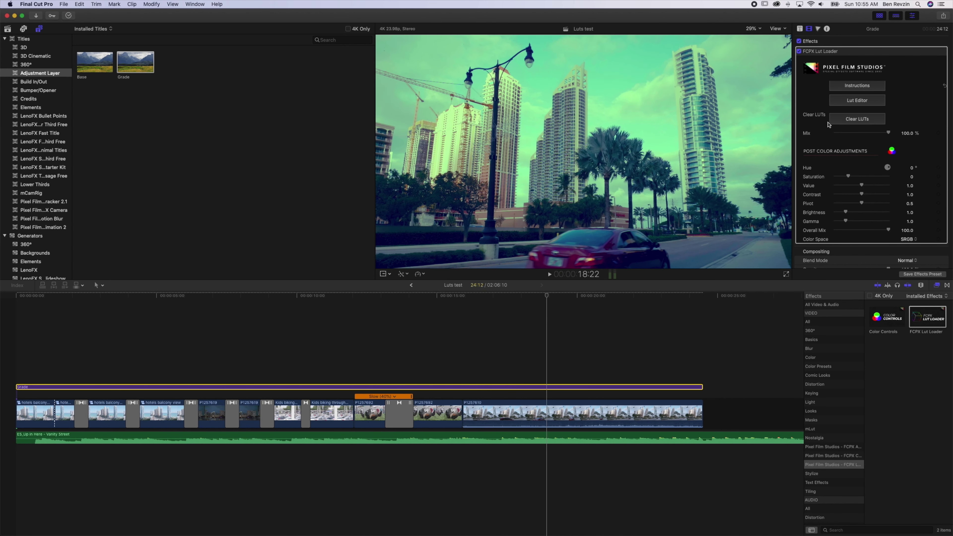